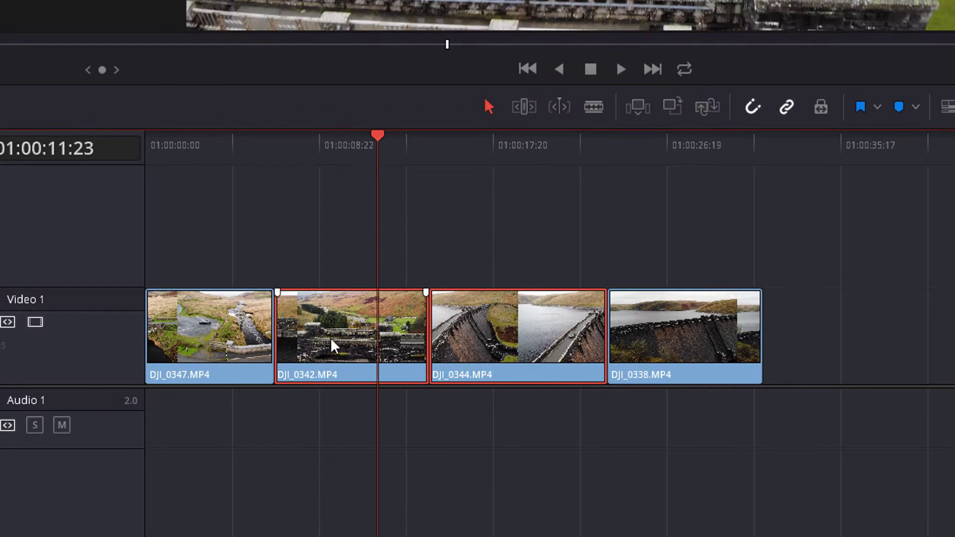
Crop clip DJI_0342 in the Inspector with Crop Top and Crop Bottom both set to 139
click(342, 345)
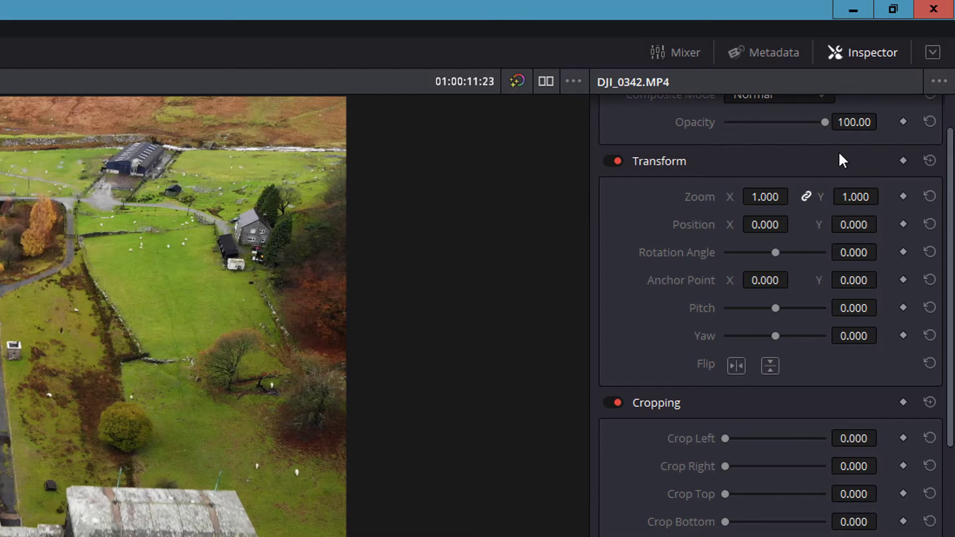
click(874, 52)
click(873, 53)
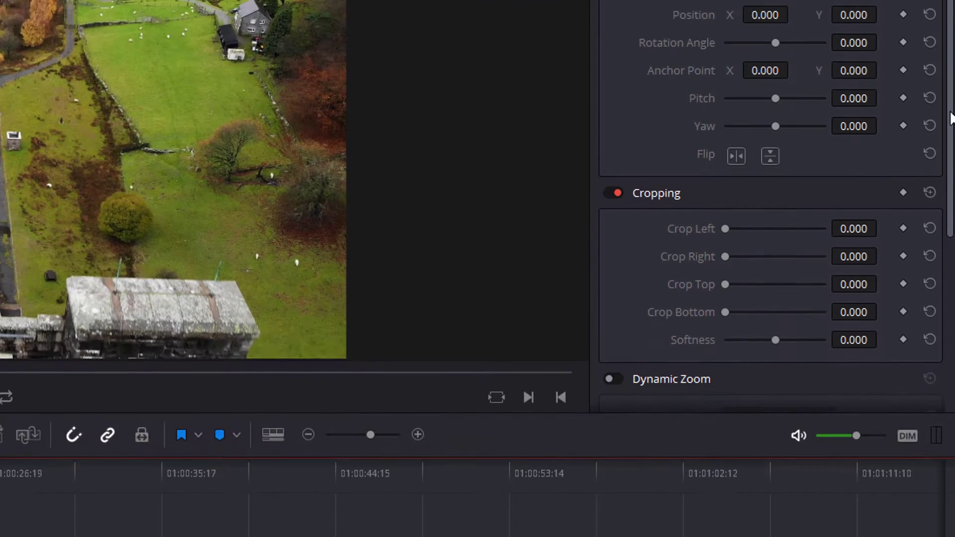
scroll(805, 77, down, 3)
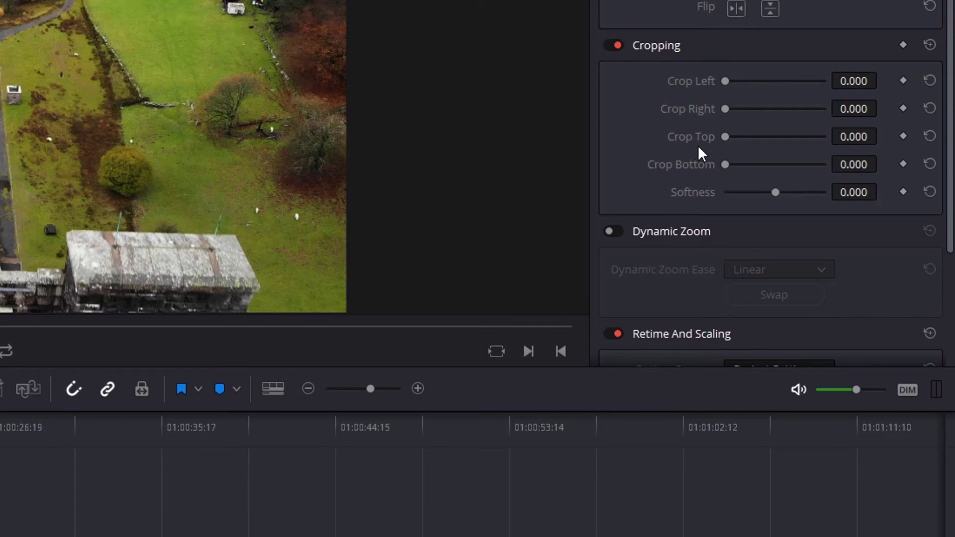
click(855, 142)
text(13)
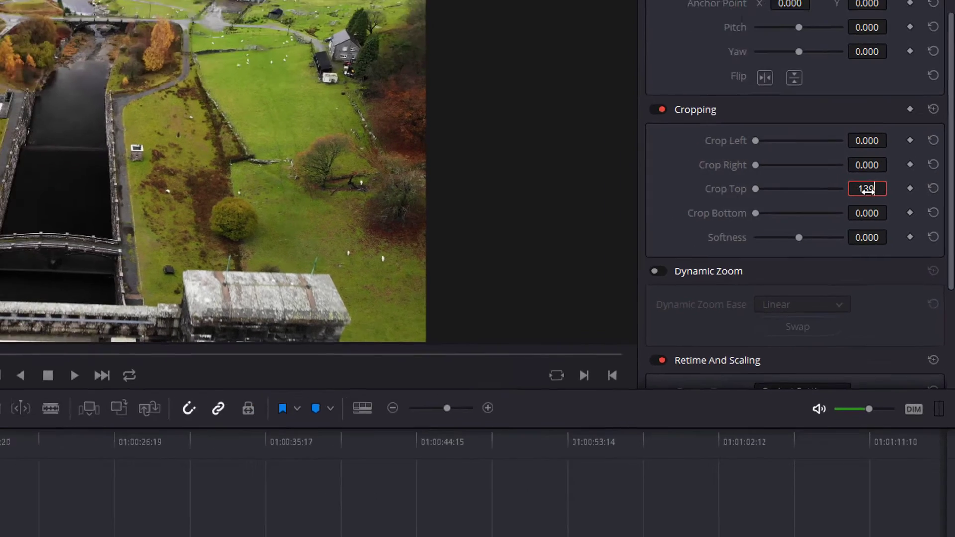
text(9)
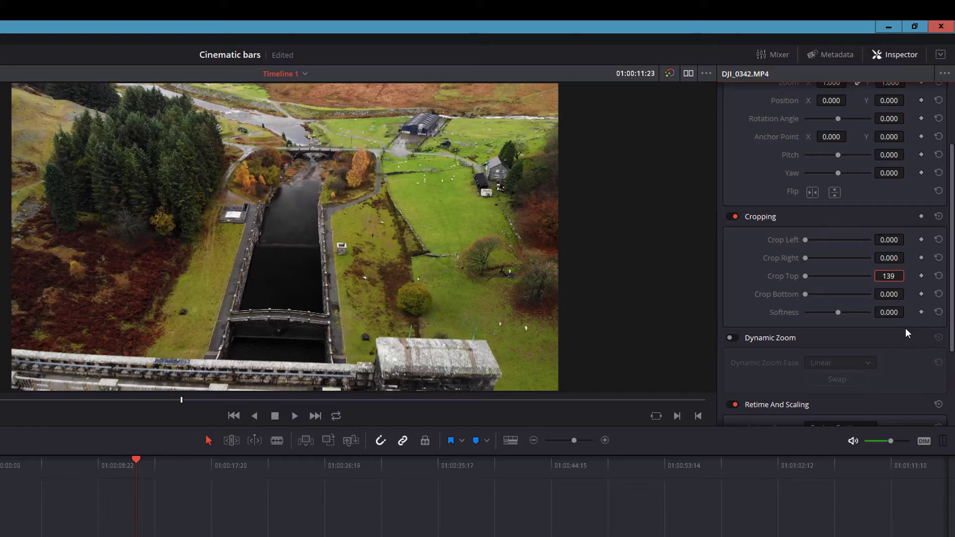
key(Return)
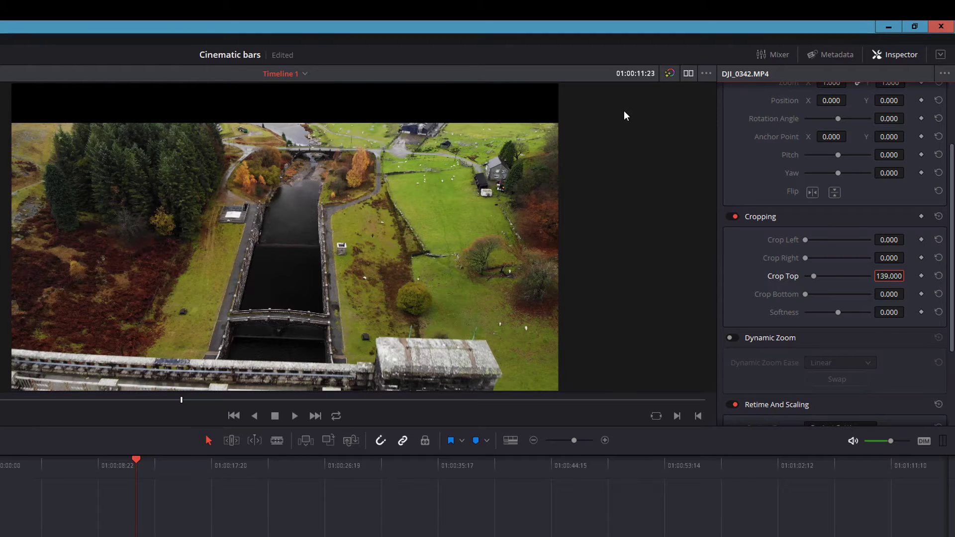
click(891, 294)
text(139)
key(Return)
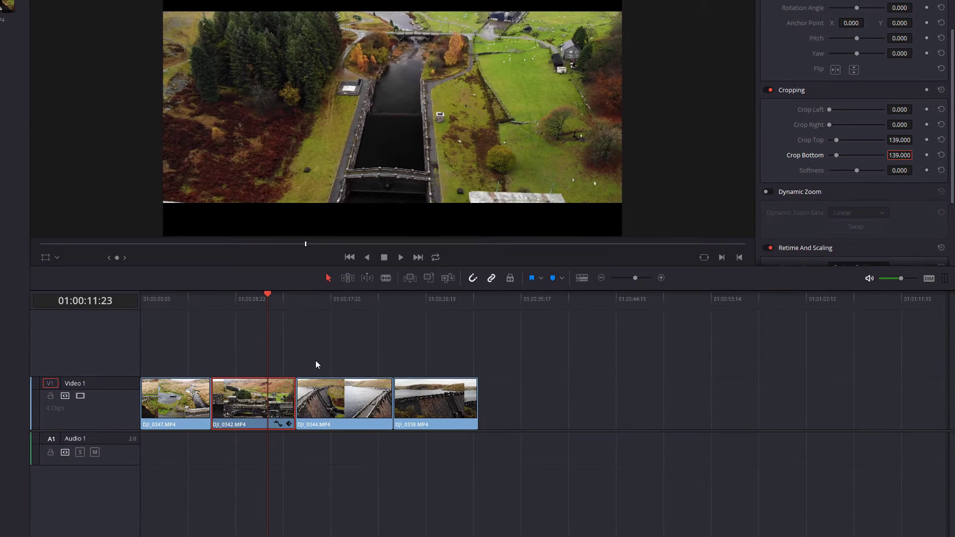
Move the playhead to clip DJI_0344 and set its Crop Top and Crop Bottom to 139
click(337, 404)
click(329, 299)
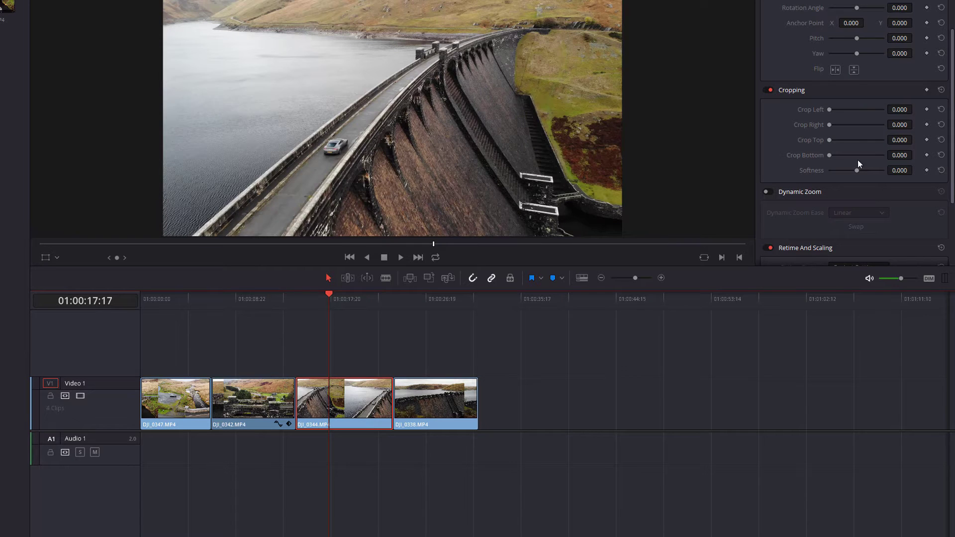
text(139)
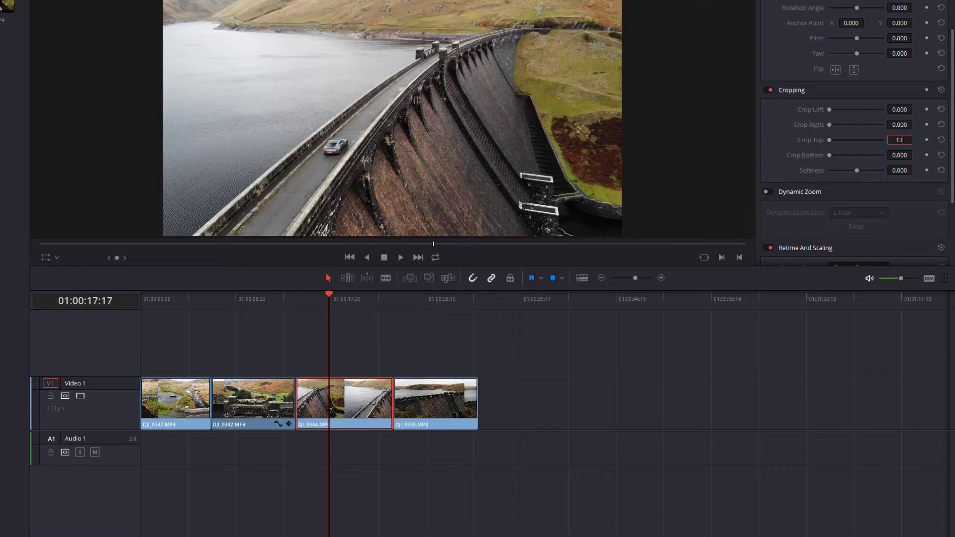
key(Return)
click(895, 155)
text(139)
key(Return)
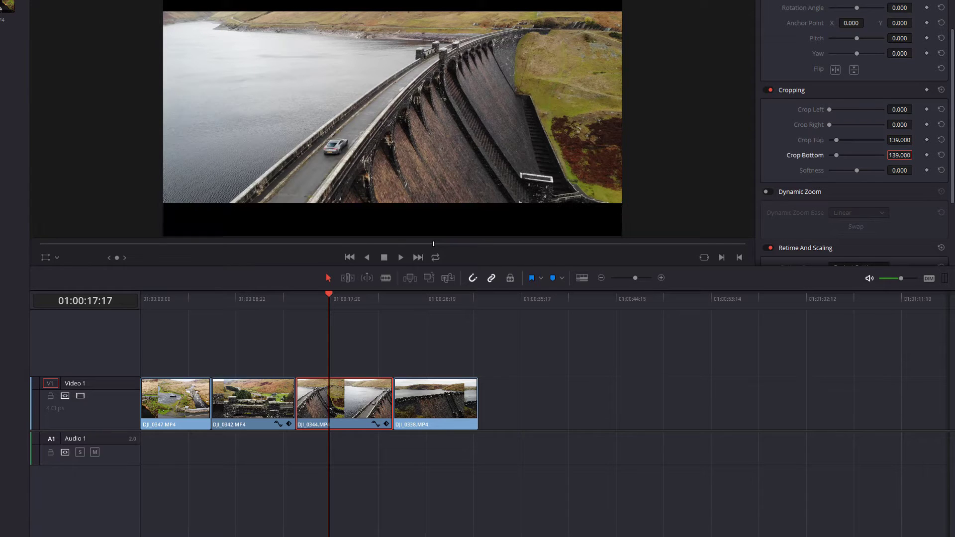
Play back parts of the timeline to compare the cropped middle clips with the uncropped first and last clips
click(263, 297)
key(space)
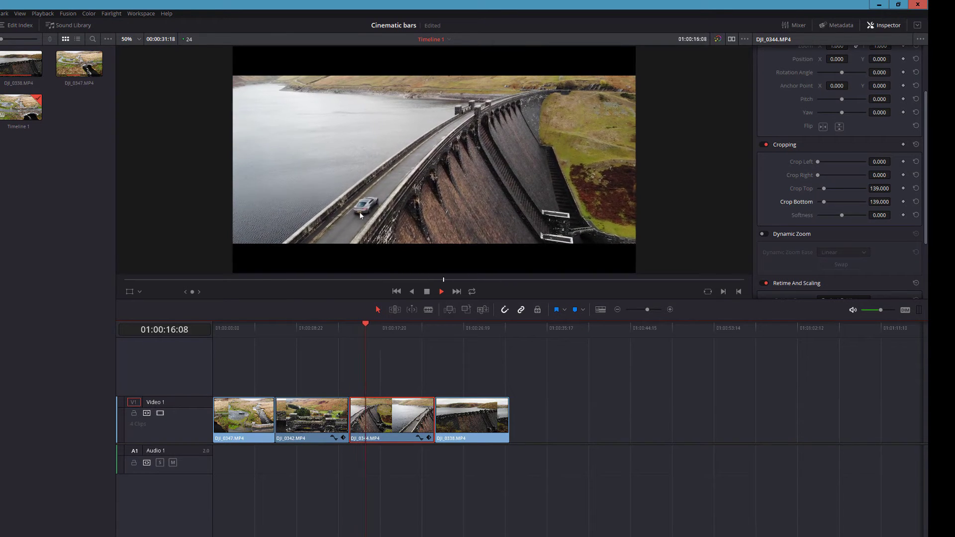
click(434, 328)
key(space)
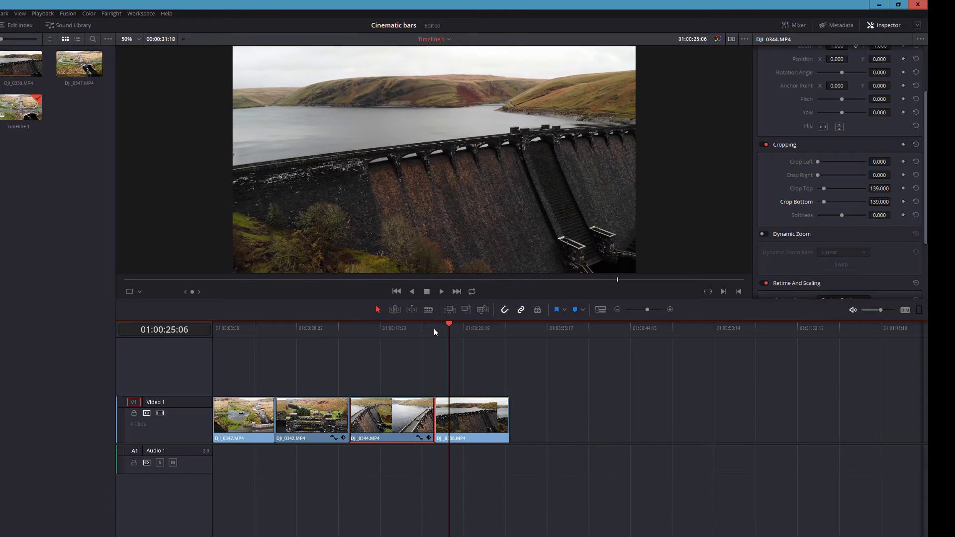
click(223, 328)
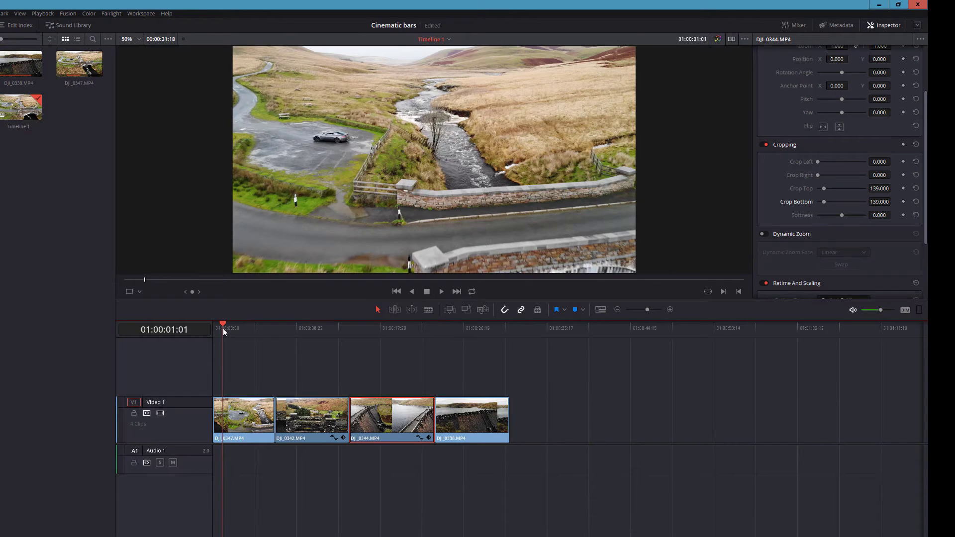
key(space)
key(space)
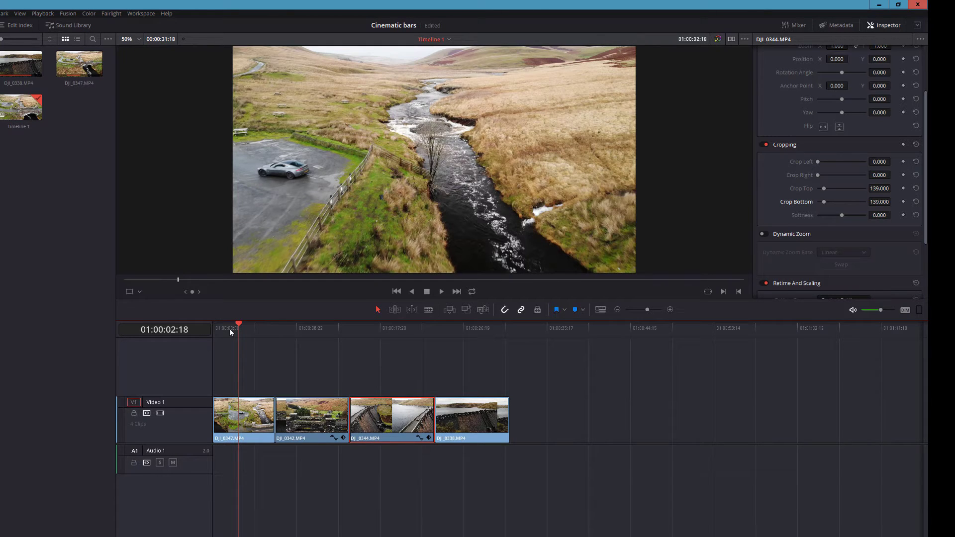
Play clip DJI_0347 from the start to 01:00:02:06 and add a Cropping keyframe there
key(Home)
click(261, 362)
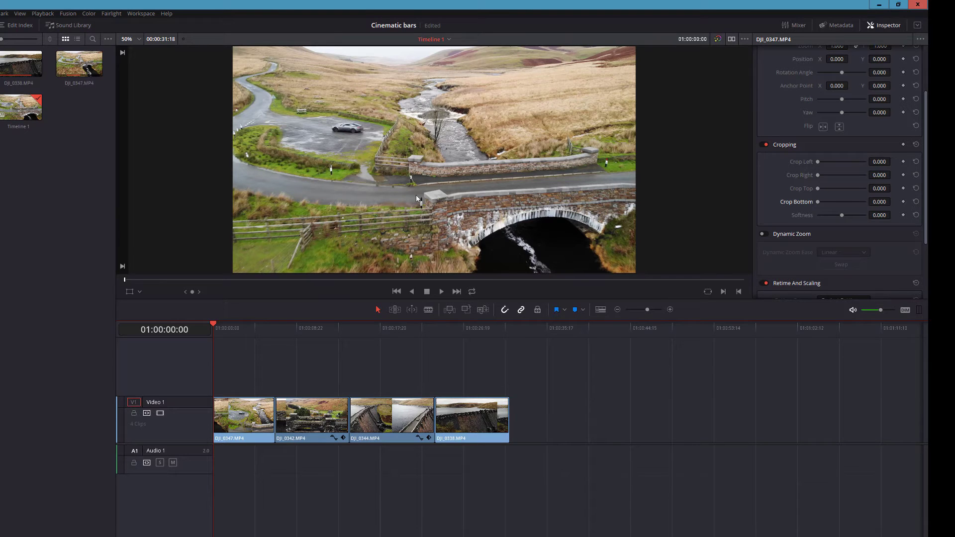
key(space)
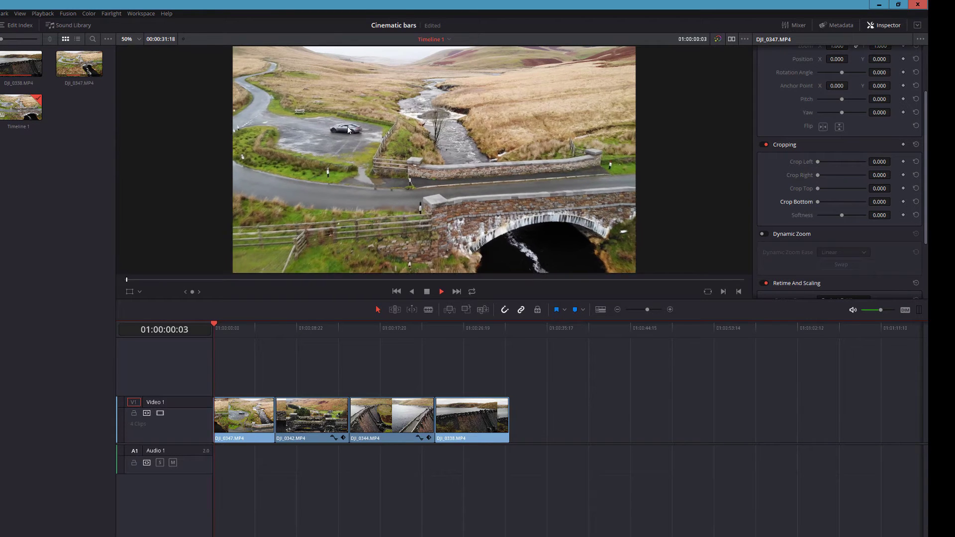
key(space)
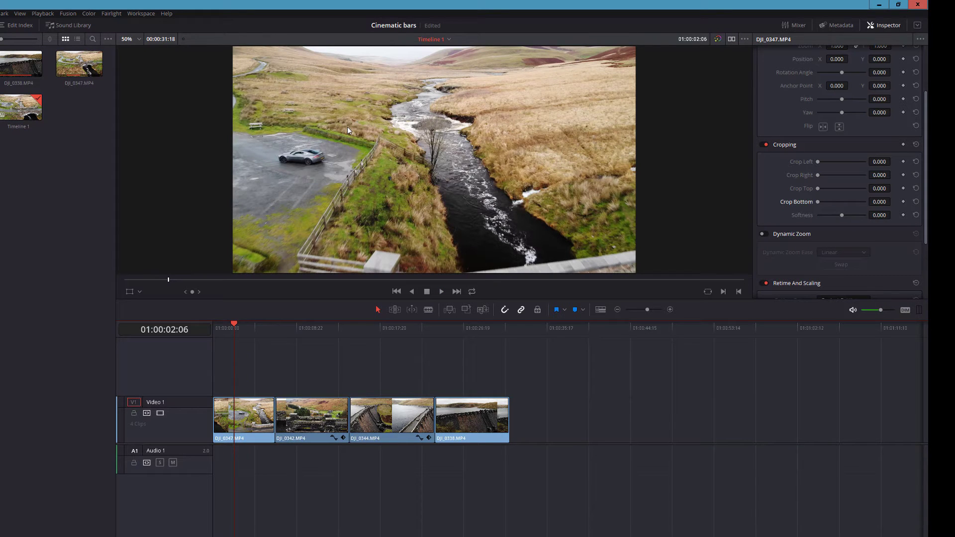
click(243, 409)
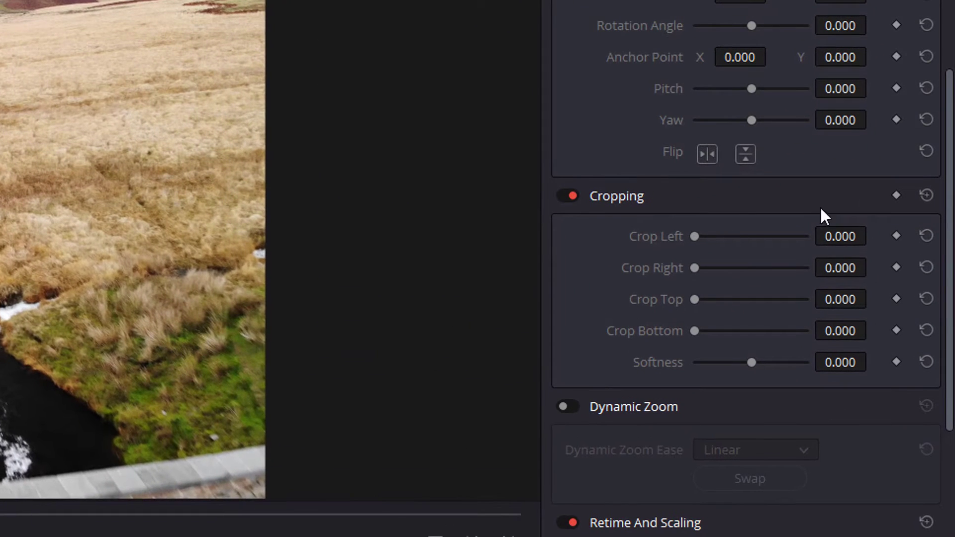
click(896, 195)
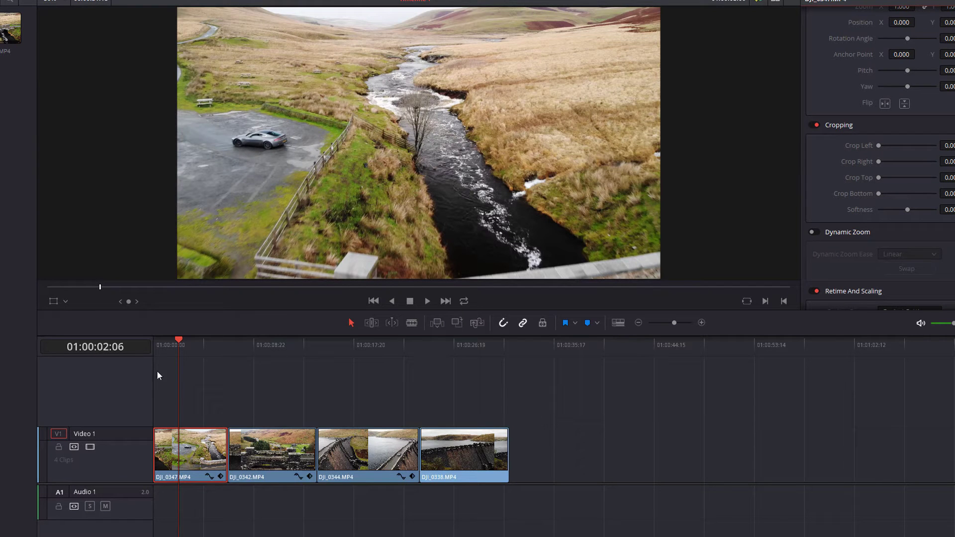
Add a second Cropping keyframe to clip DJI_0347 at 01:00:03:10, checking both keyframes by moving between them
key(space)
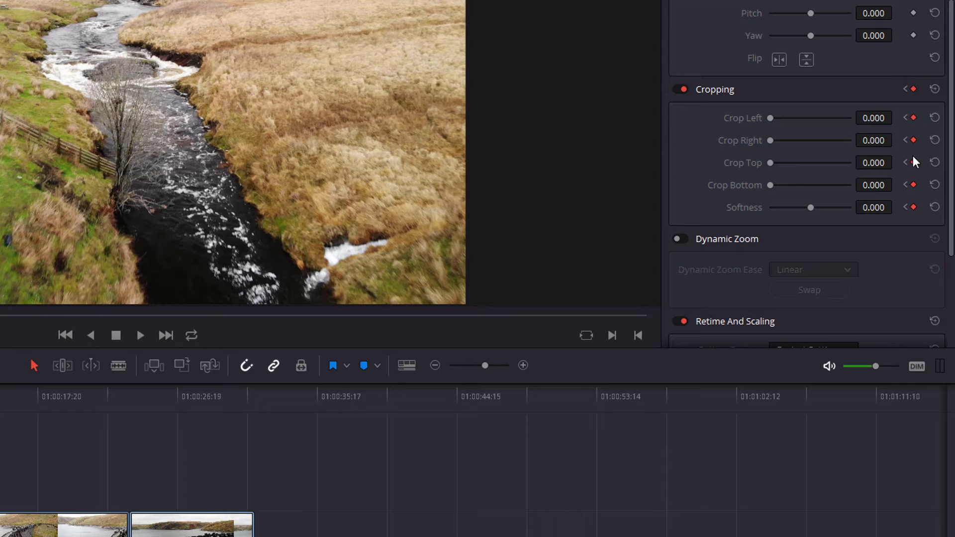
click(905, 89)
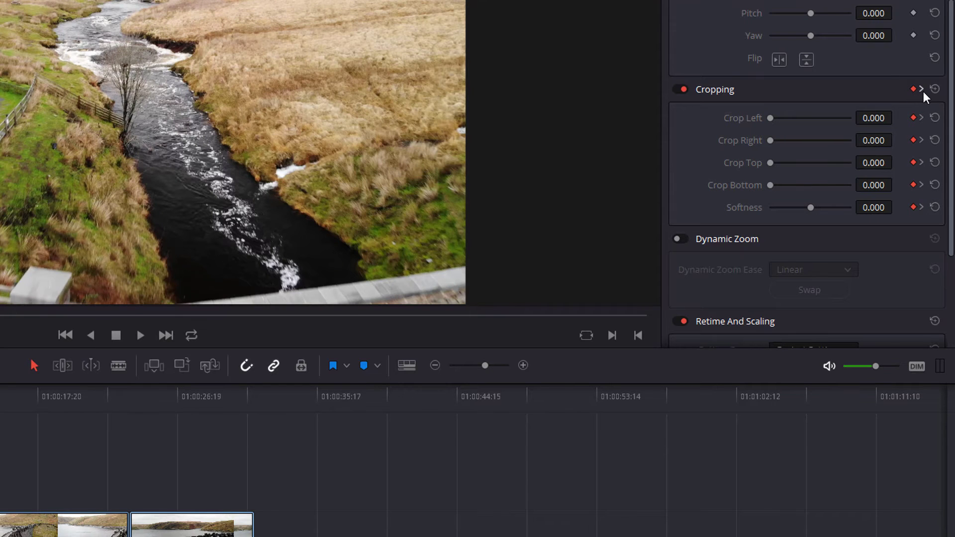
click(921, 89)
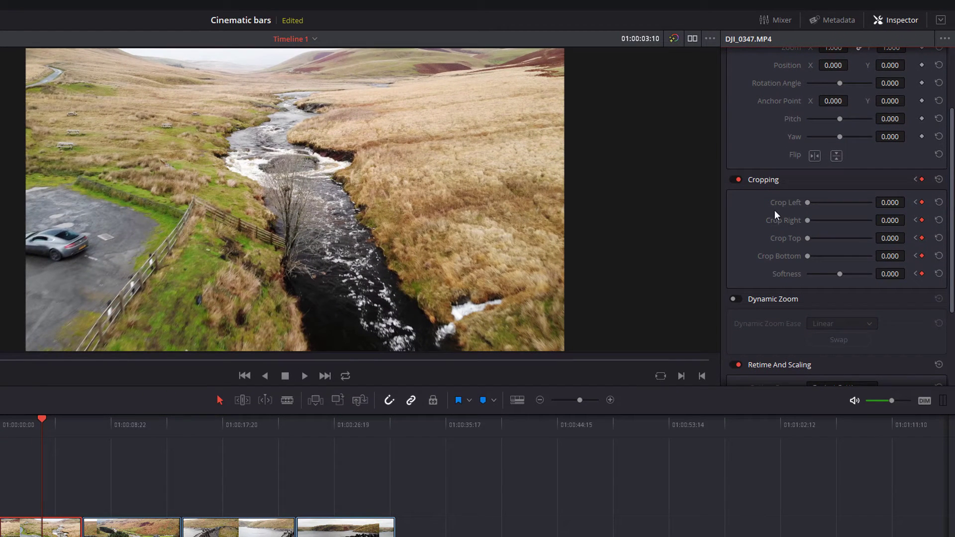
click(915, 179)
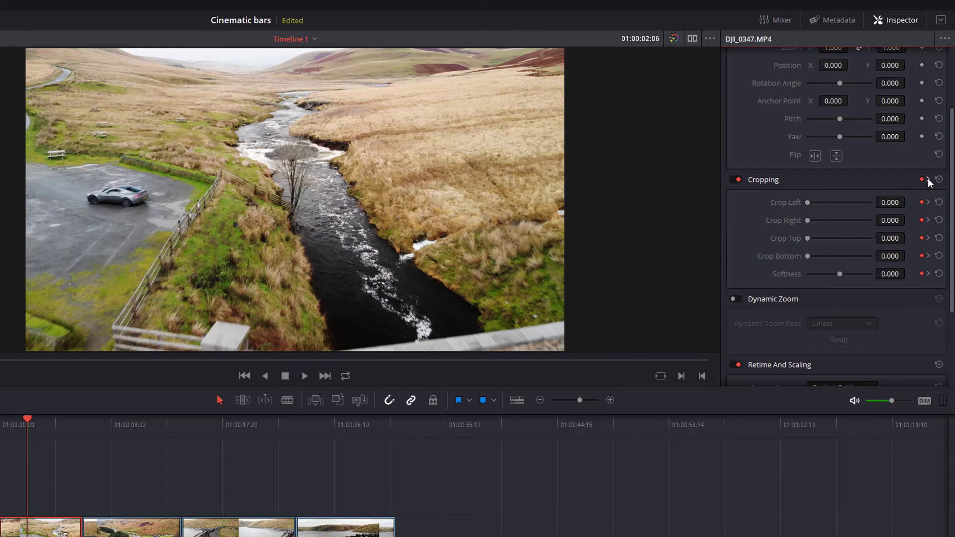
click(929, 180)
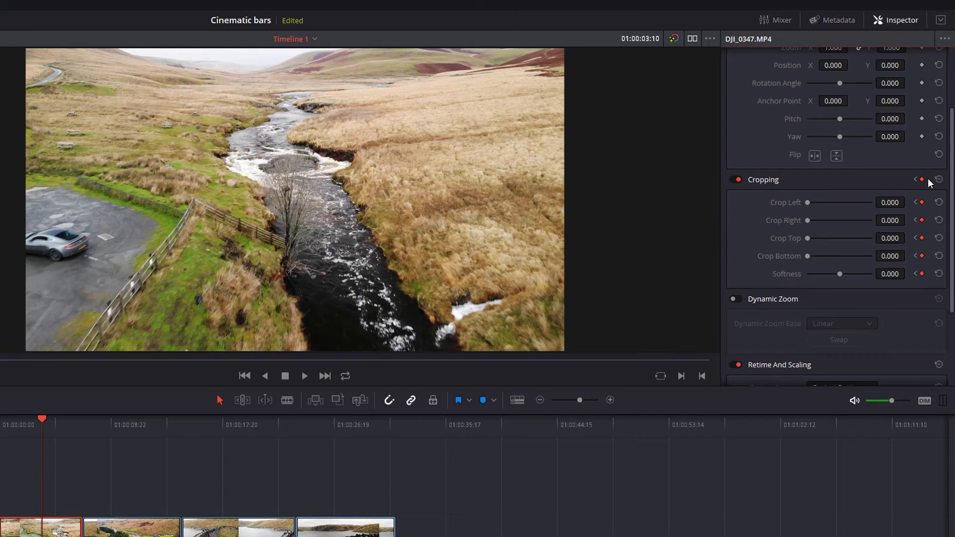
Set Crop Top and Crop Bottom to 139 at the second keyframe of clip DJI_0347
click(898, 239)
text(139)
key(Return)
click(890, 256)
text(139)
key(Return)
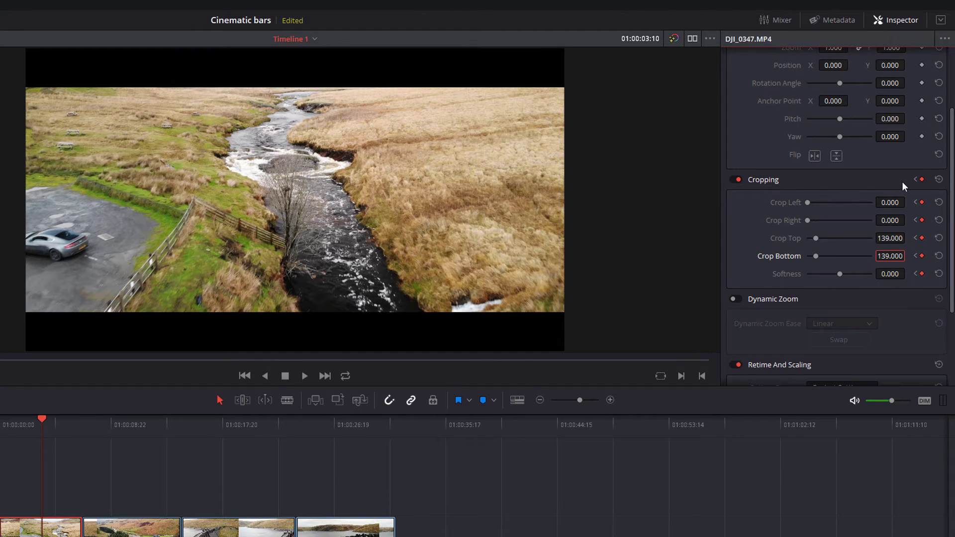
Compare the two cropping keyframes and play the timeline from the start to review the animated bars through clip DJI_0344
click(915, 179)
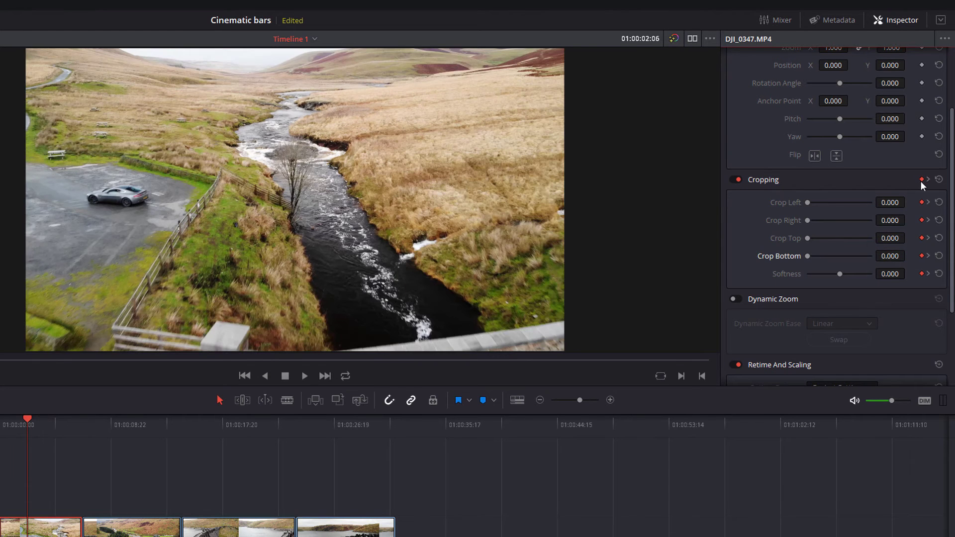
click(928, 179)
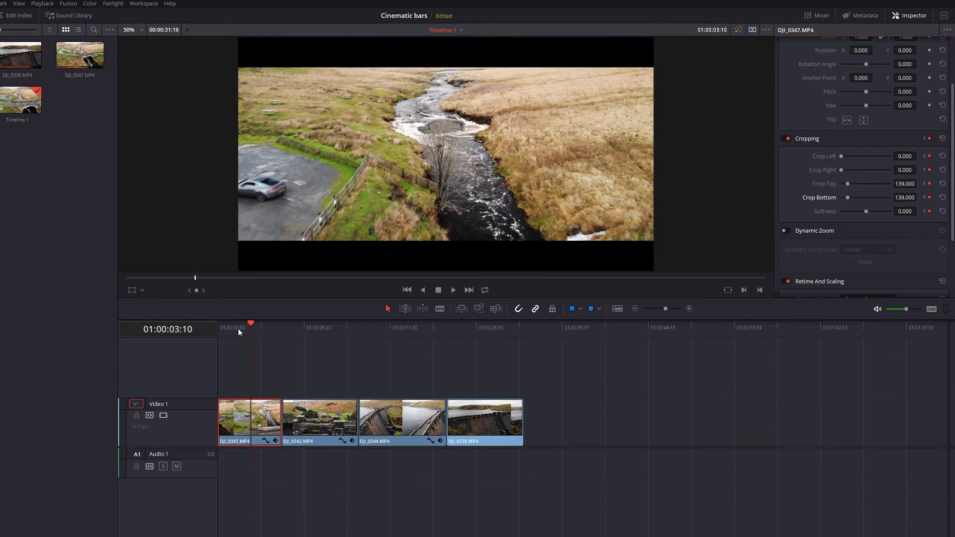
drag(238, 328, 213, 330)
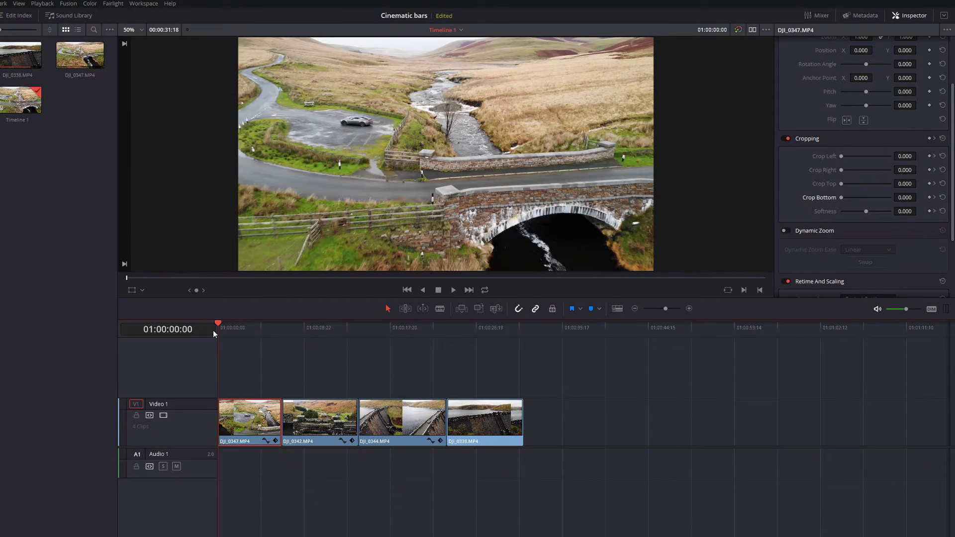
key(space)
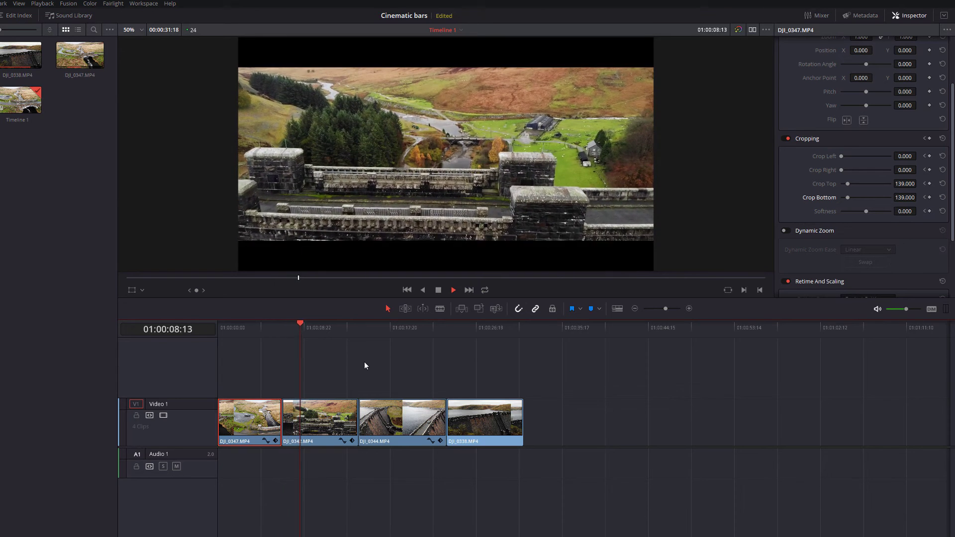
click(387, 330)
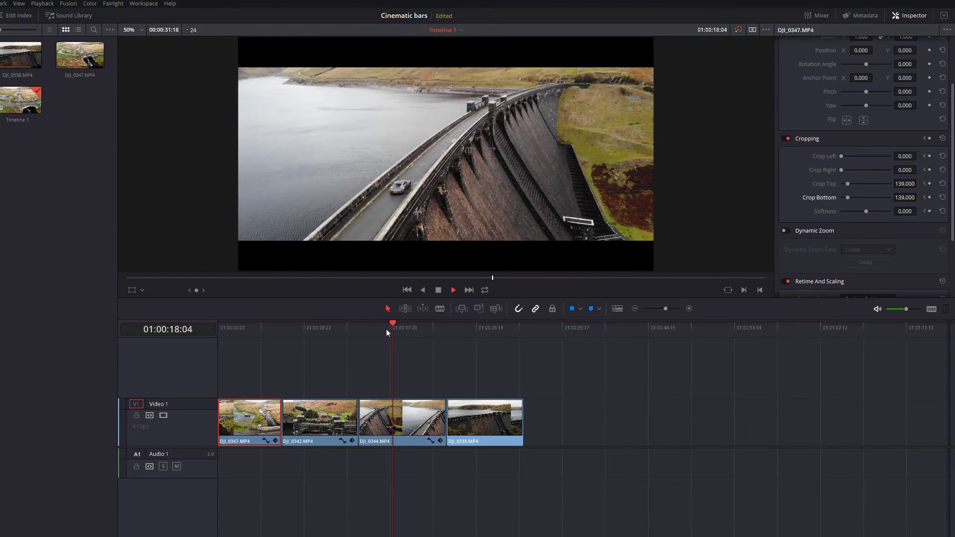
key(space)
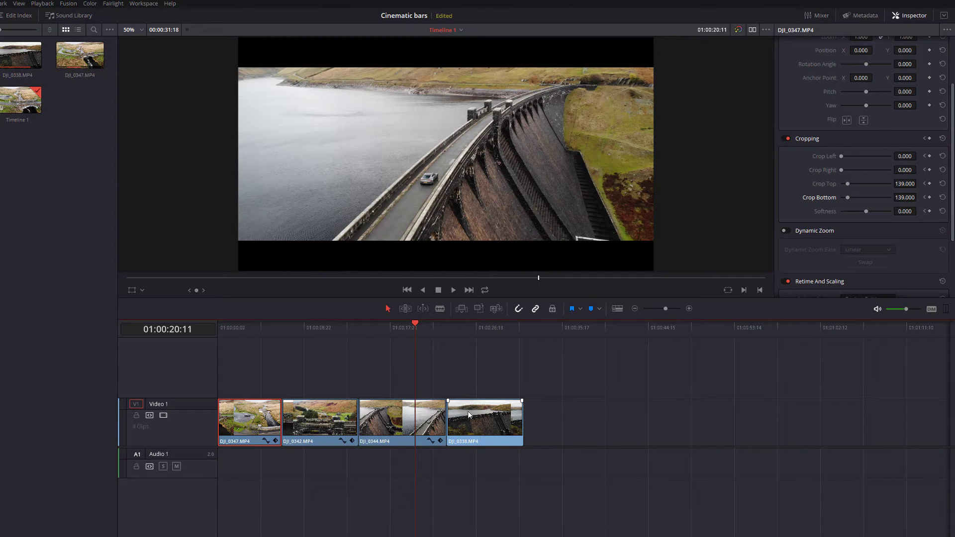
Set Crop Top and Crop Bottom to 139 on the last clip, DJI_0338, and play it back
click(458, 326)
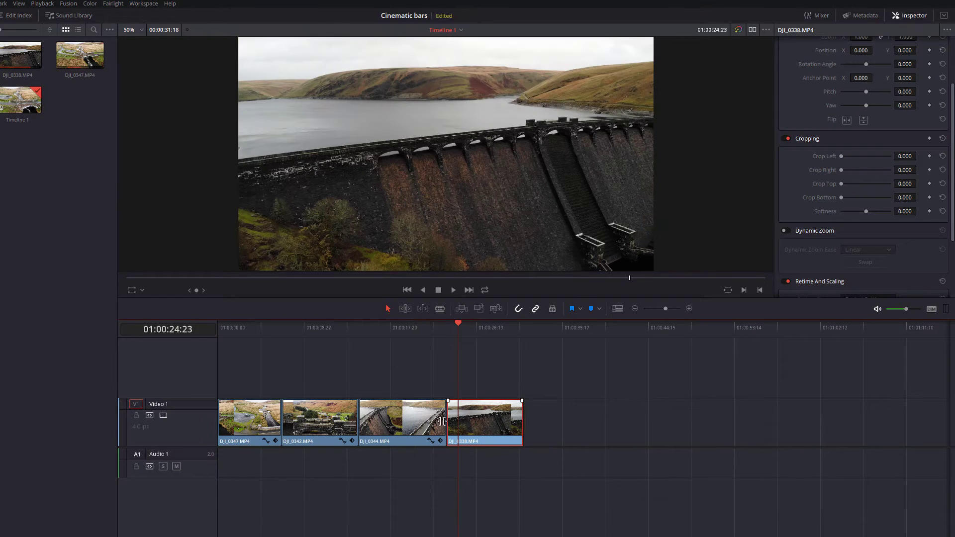
click(904, 184)
text(130)
key(Return)
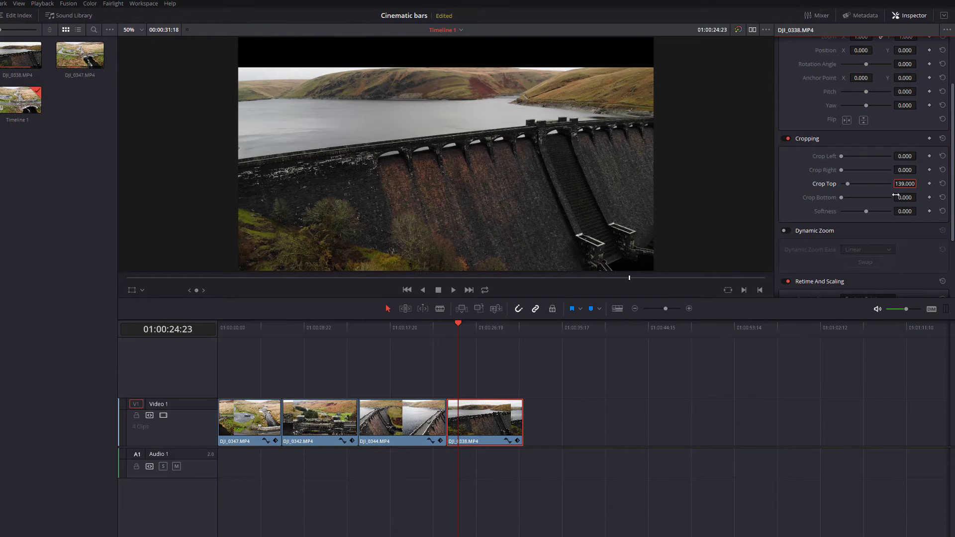
click(904, 198)
text(139)
key(Return)
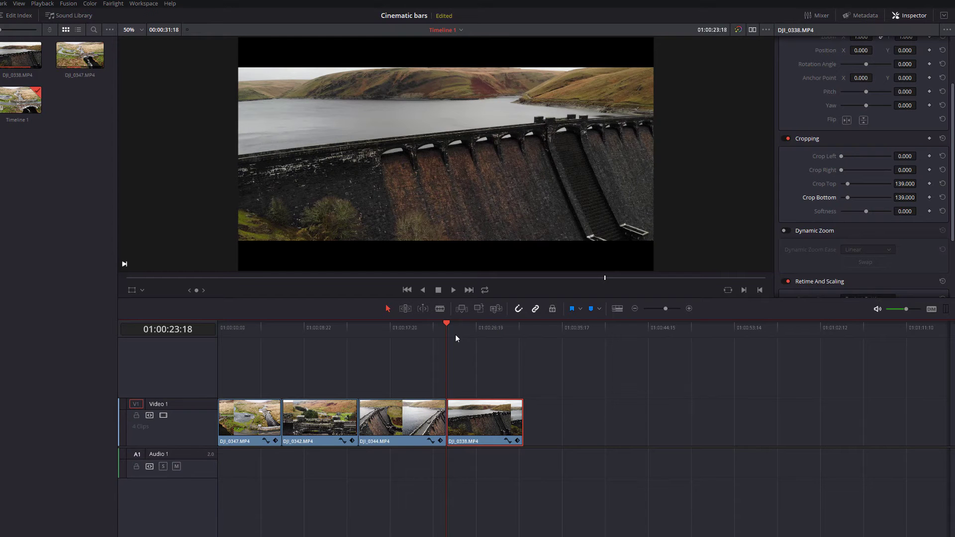
key(space)
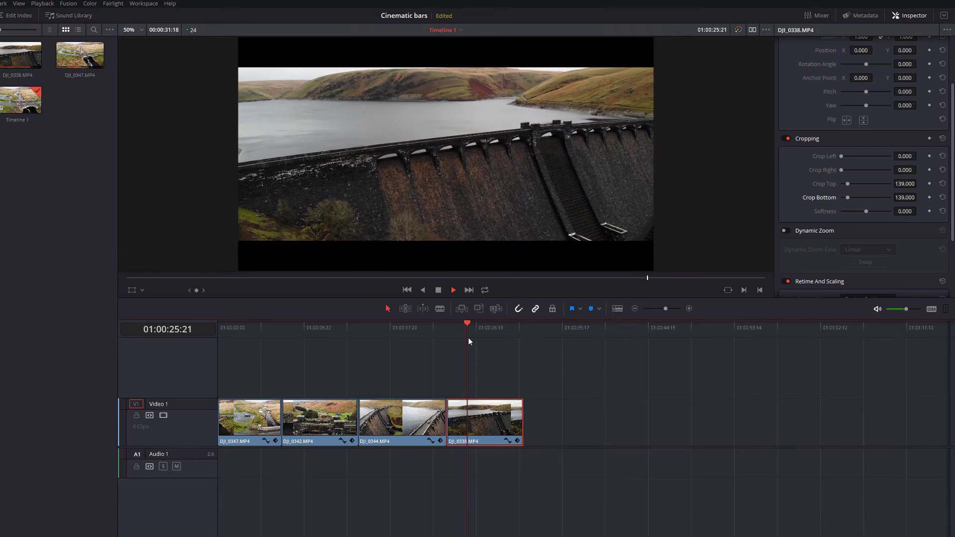
Add Cropping keyframes to clip DJI_0338 at 01:00:28:00 and 01:00:29:08, moving between them to check both
key(space)
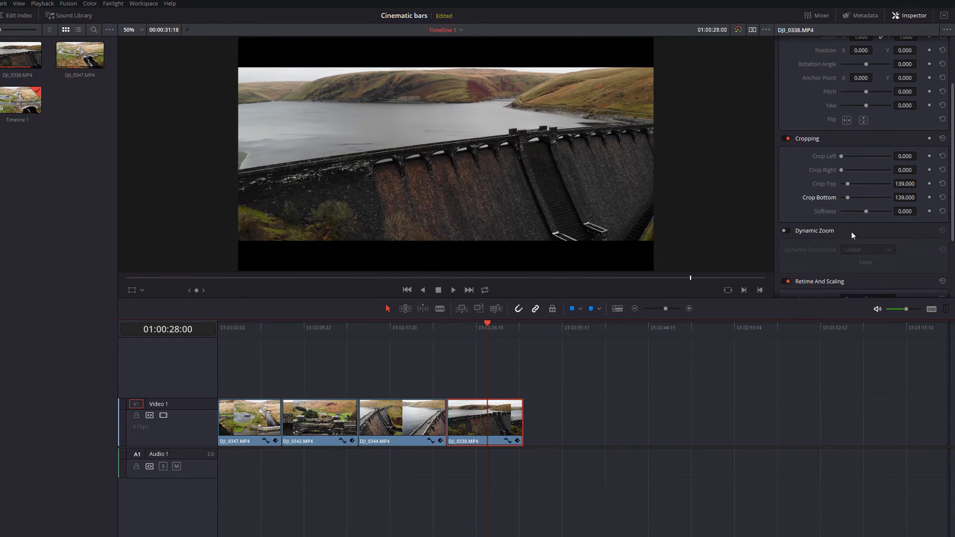
click(929, 139)
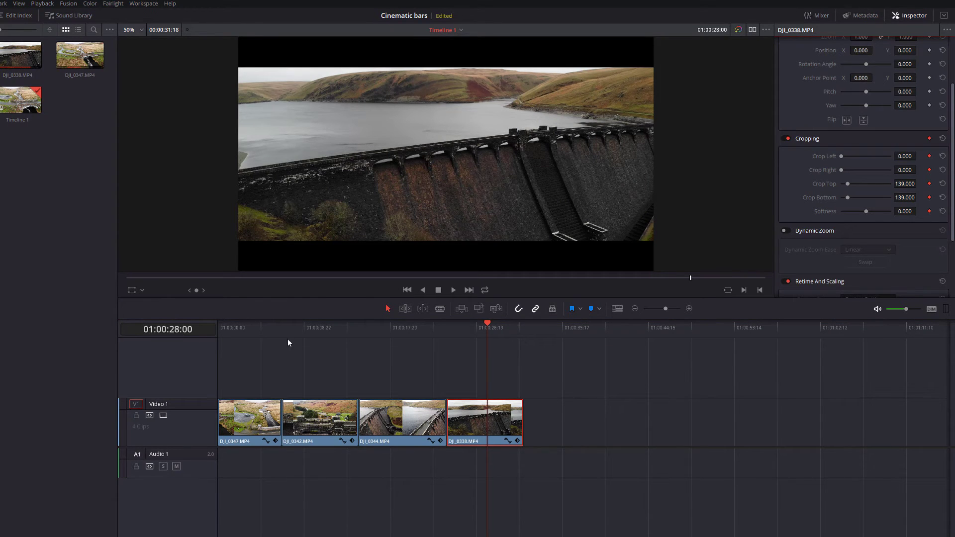
key(space)
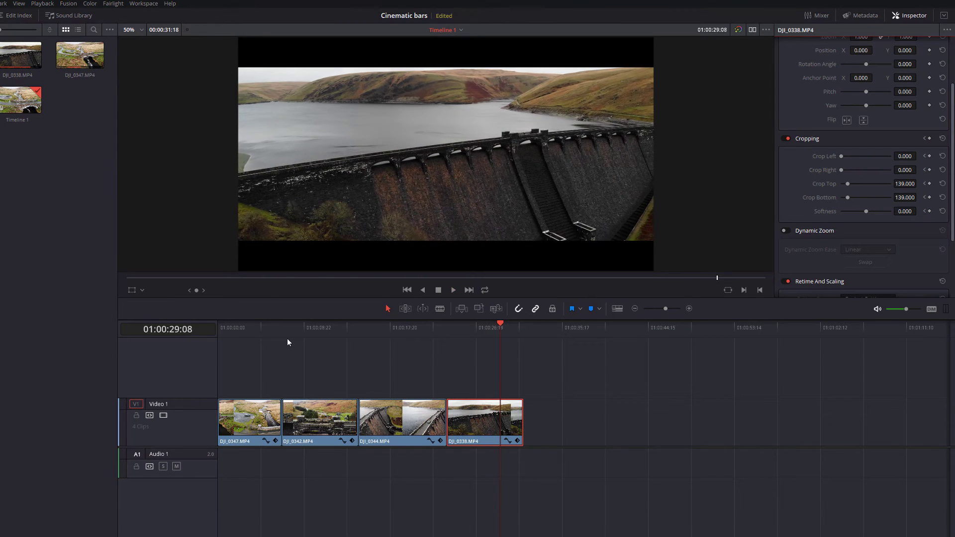
click(925, 139)
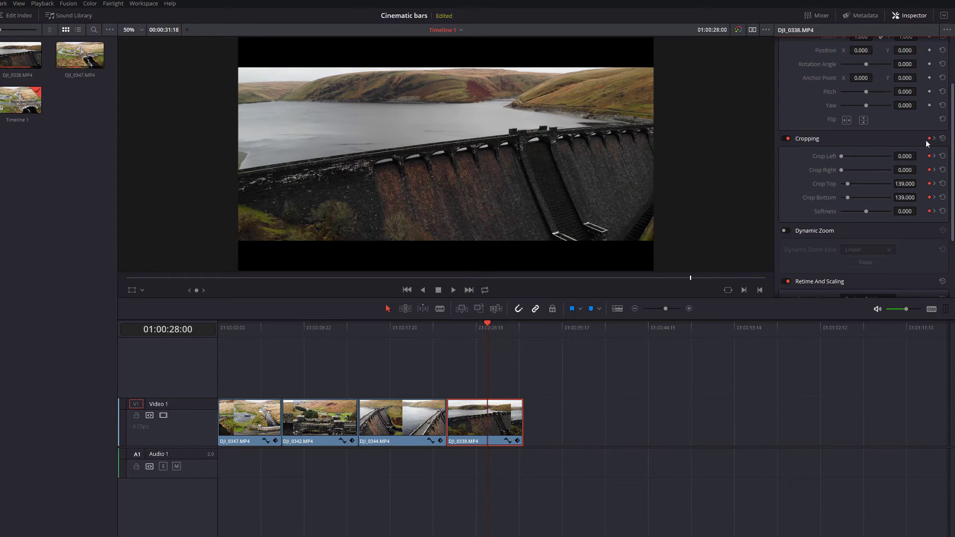
click(934, 139)
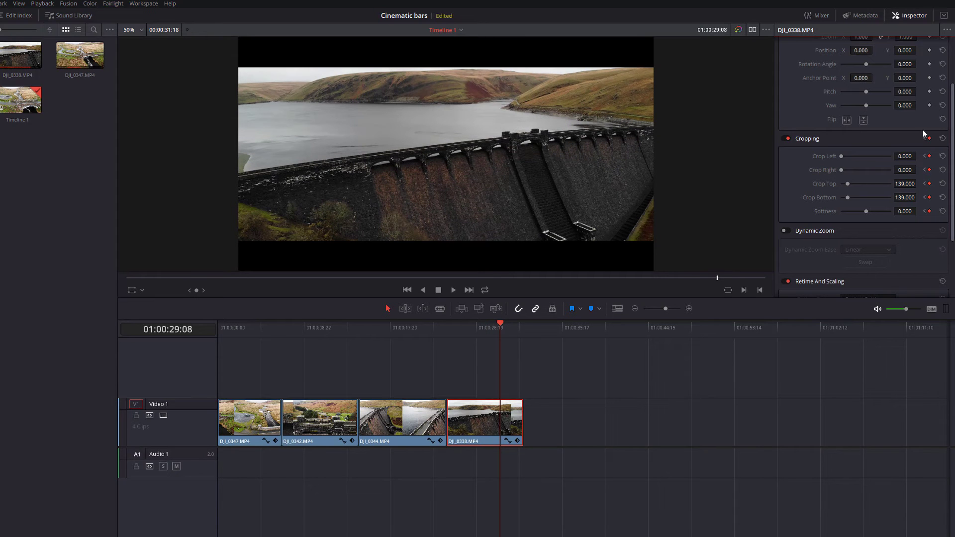
click(925, 140)
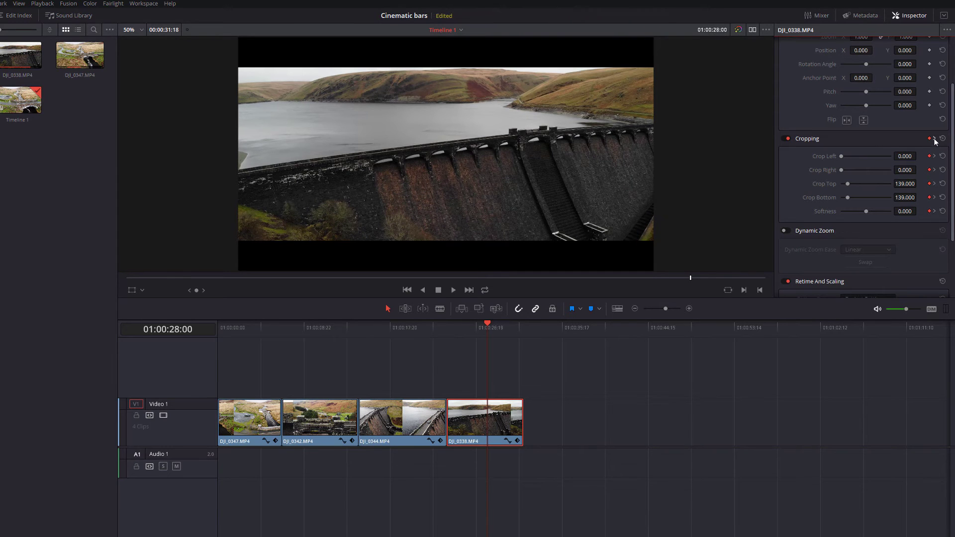
Set Crop Top and Crop Bottom to 0 at the second keyframe of clip DJI_0338 and play the bars' exit back
click(934, 139)
double_click(907, 183)
text(0)
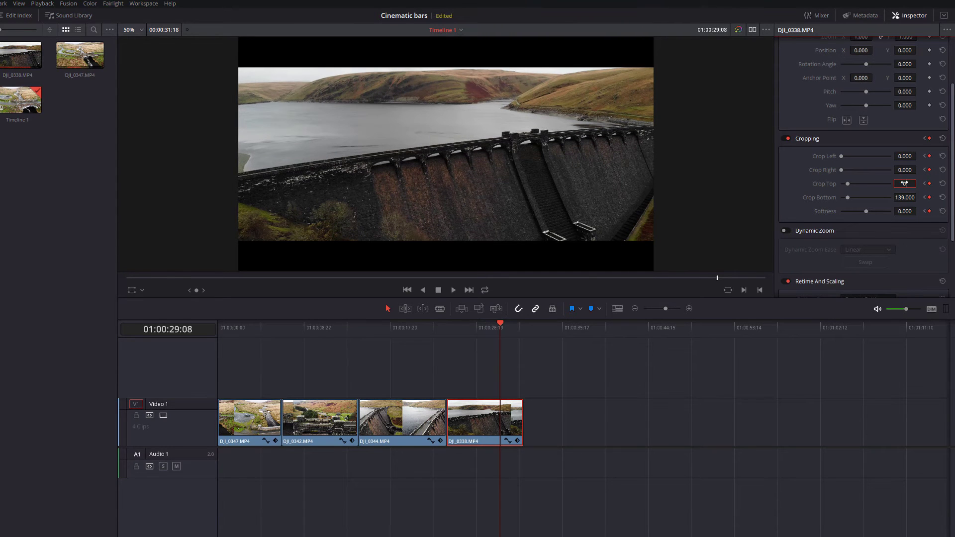
key(Return)
double_click(898, 197)
text(0)
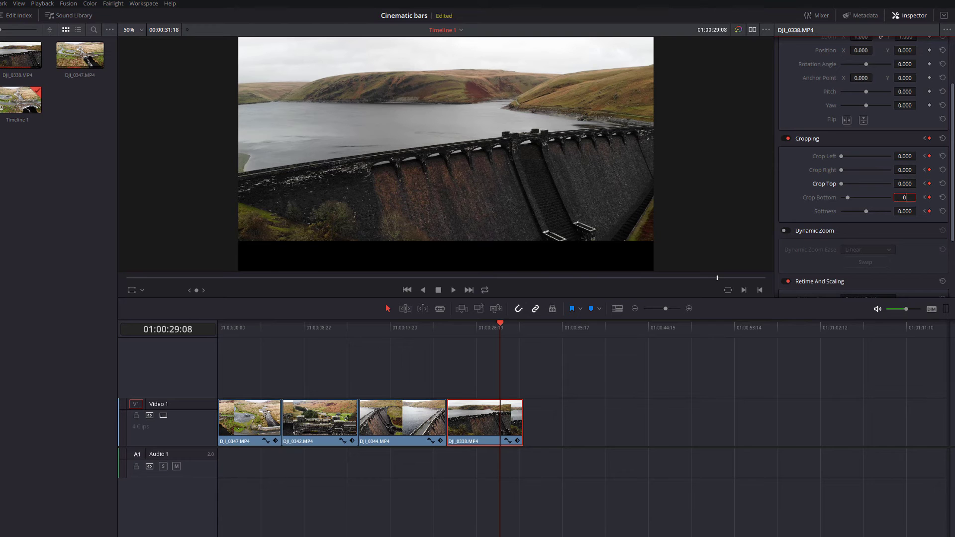
key(Return)
drag(481, 329, 463, 338)
key(space)
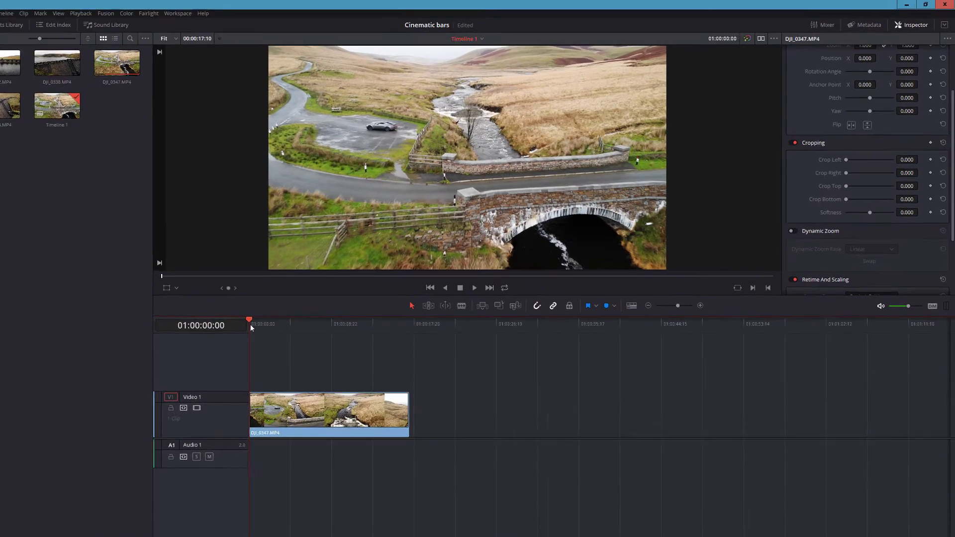
Add Cropping keyframes to the single clip DJI_0347 at 01:00:01:06 and 01:00:02:06
key(space)
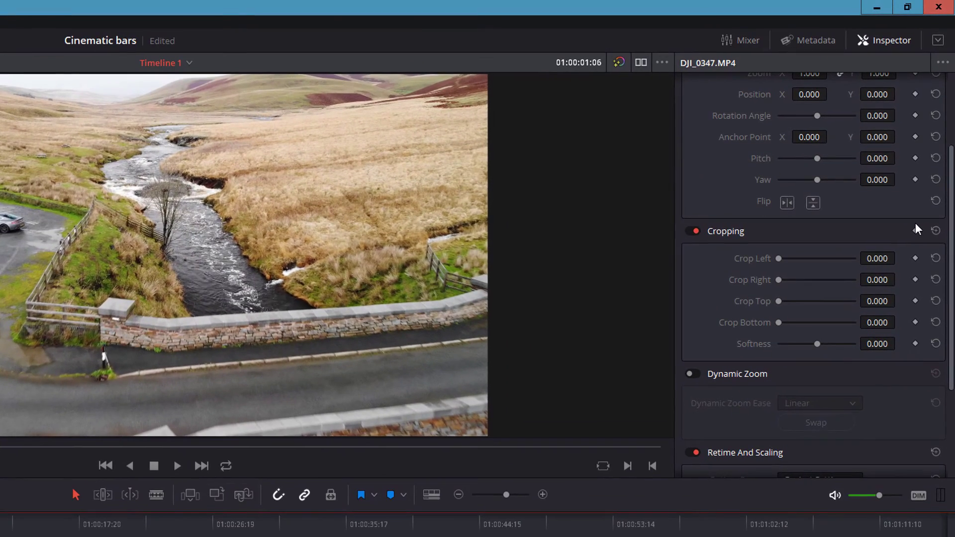
click(915, 231)
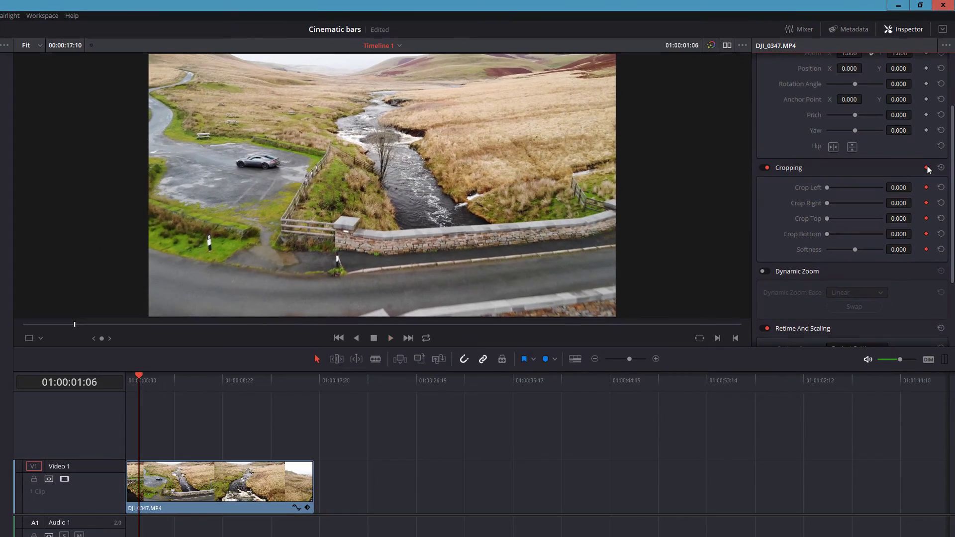
key(space)
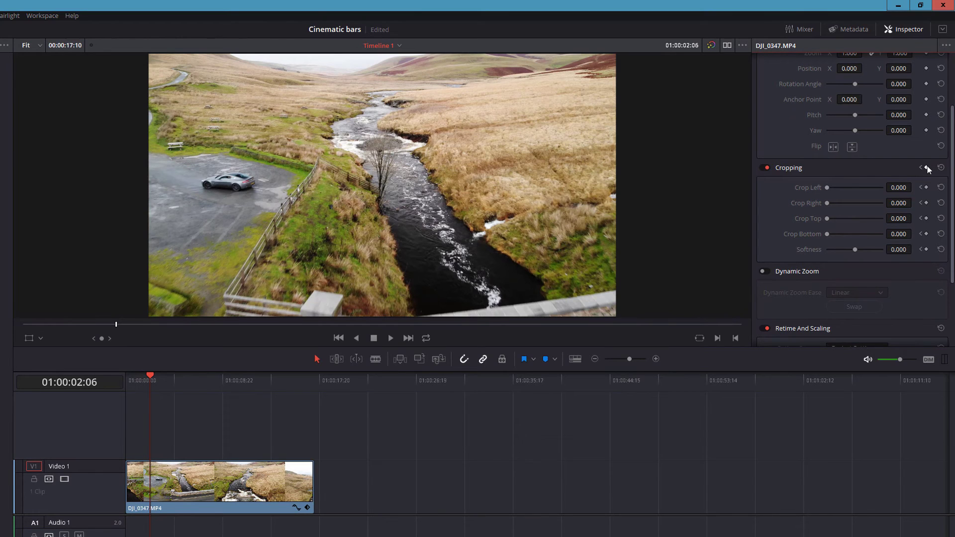
click(926, 168)
Set Crop Top and Crop Bottom to 139 at the 01:00:02:06 keyframe
click(898, 218)
text(139)
key(Return)
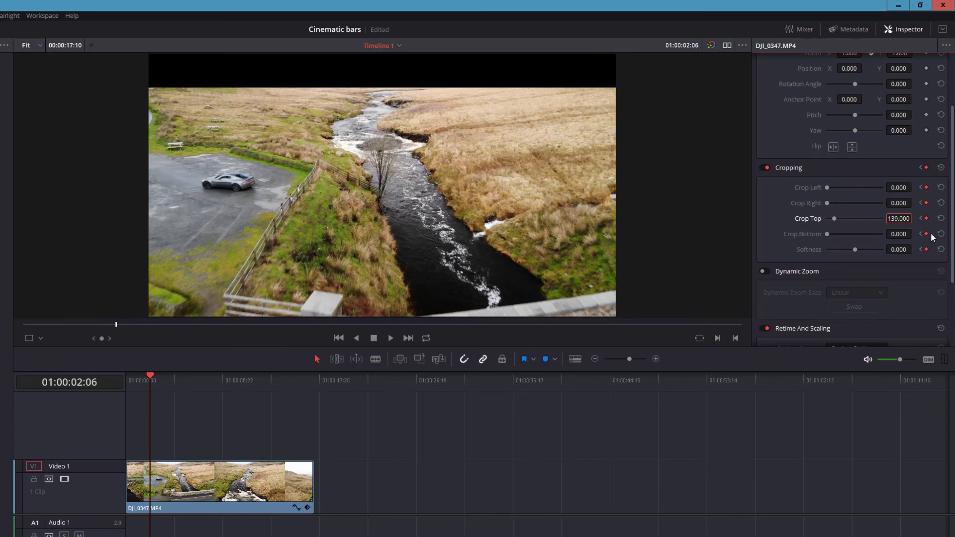
click(898, 233)
text(139)
key(Return)
Add a Cropping keyframe at 01:00:14:06, and set Crop Top and Crop Bottom to 0 about one second further on
drag(226, 387, 280, 368)
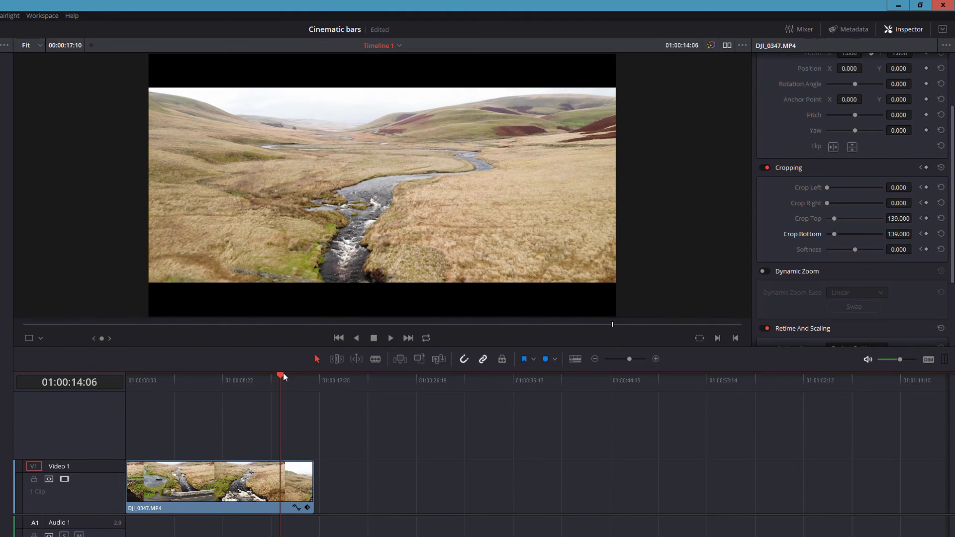
click(926, 168)
key(space)
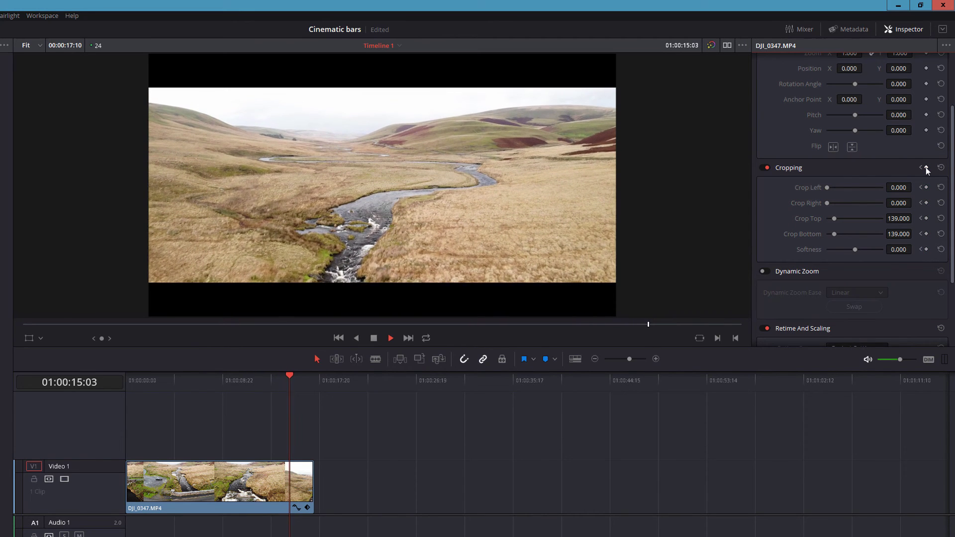
click(891, 218)
text(0)
key(Tab)
text(0)
key(Return)
Play clip DJI_0347 from near its start to review the bars' entry, and jump to 01:00:12:14 to review their exit
drag(144, 384, 134, 384)
key(space)
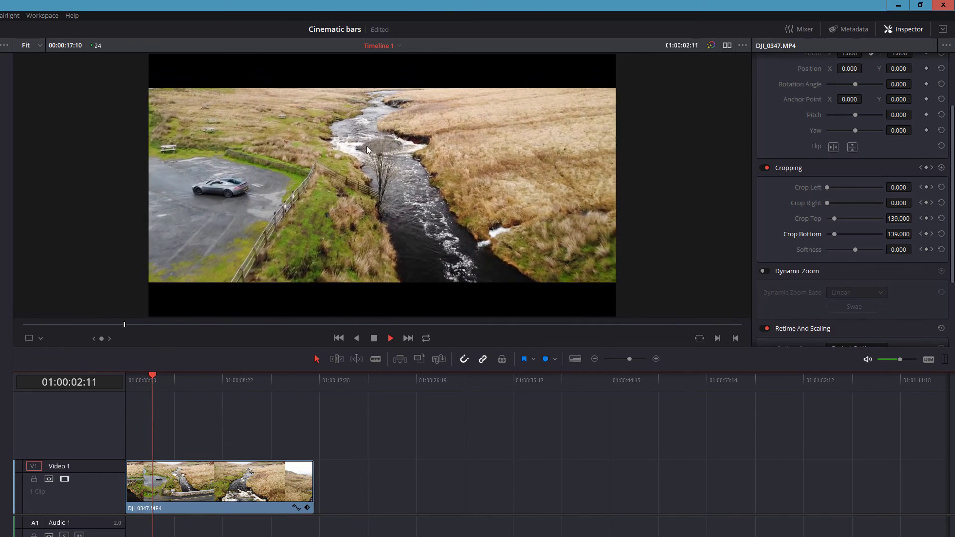
click(259, 380)
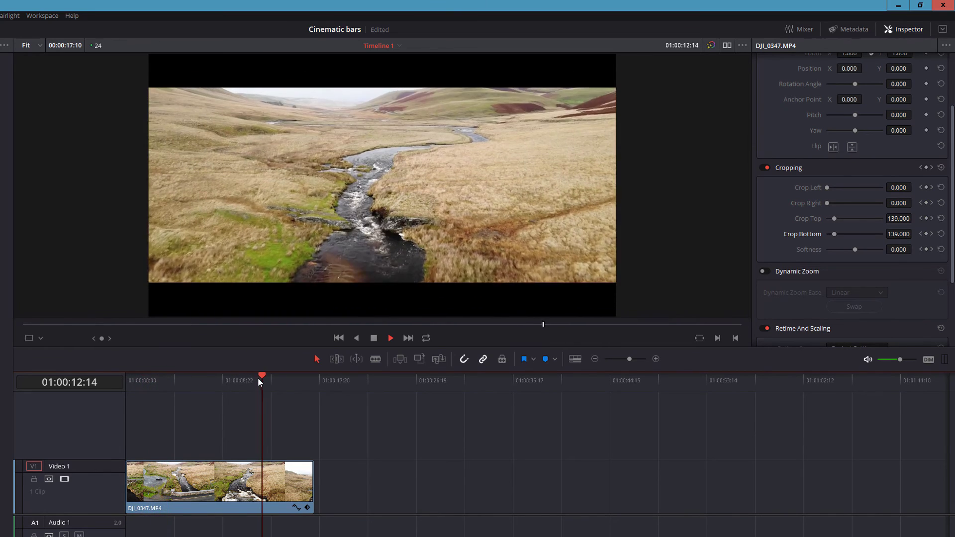